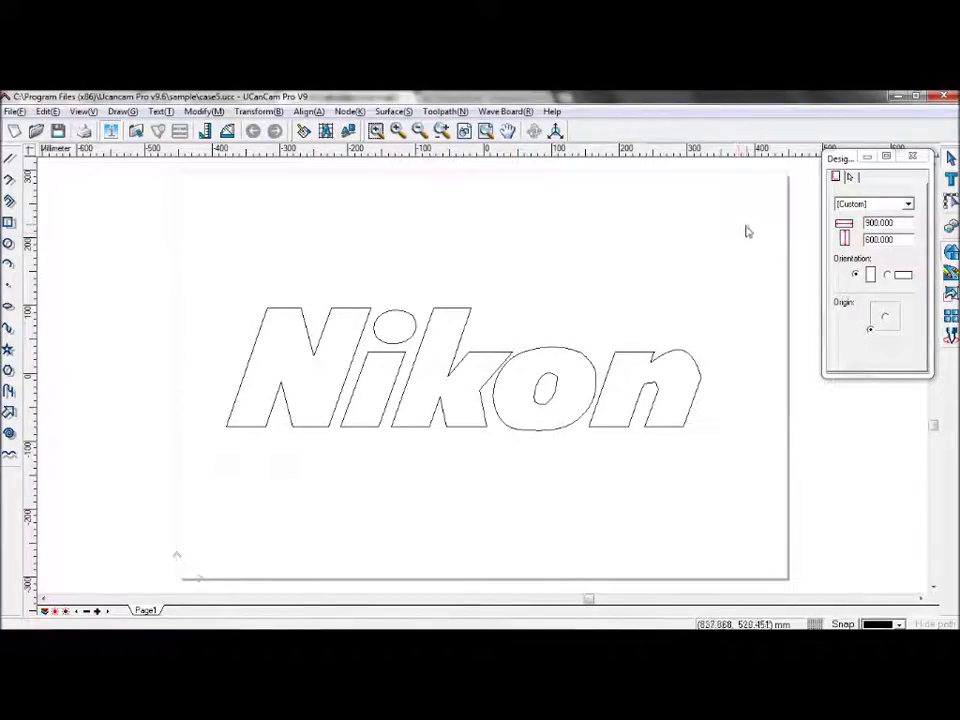
# Box-select the entire Nikon outline text on the page
pyautogui.moveTo(745, 232); pyautogui.dragTo(212, 492)
# Start Region Drilling and pick the End Mill D6.0 H30 cutter from the tool library
pyautogui.click(444, 111)
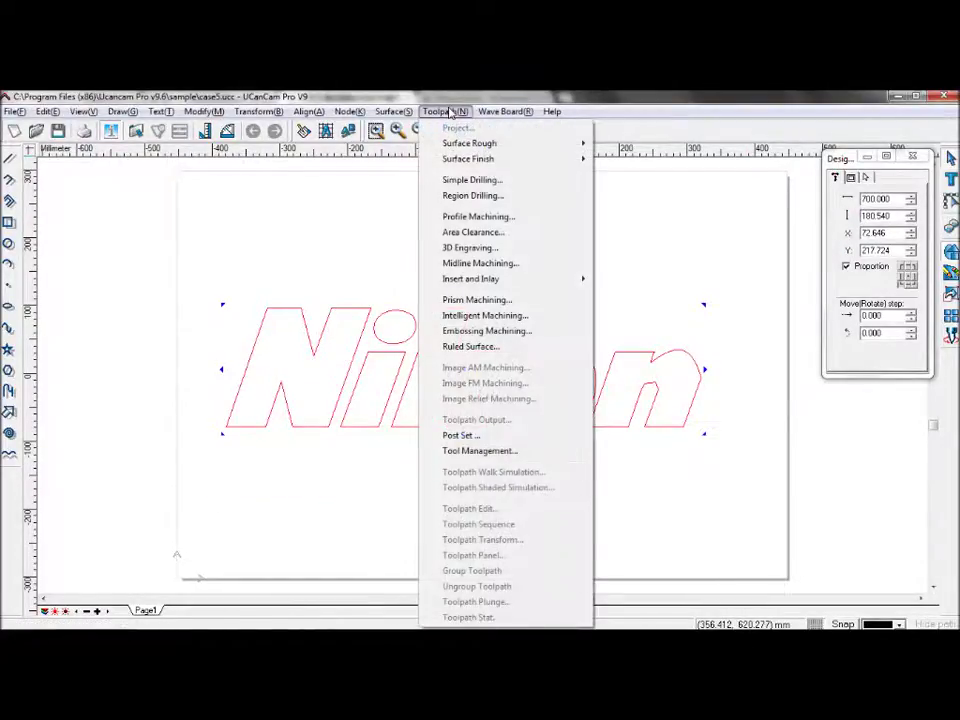
pyautogui.click(455, 196)
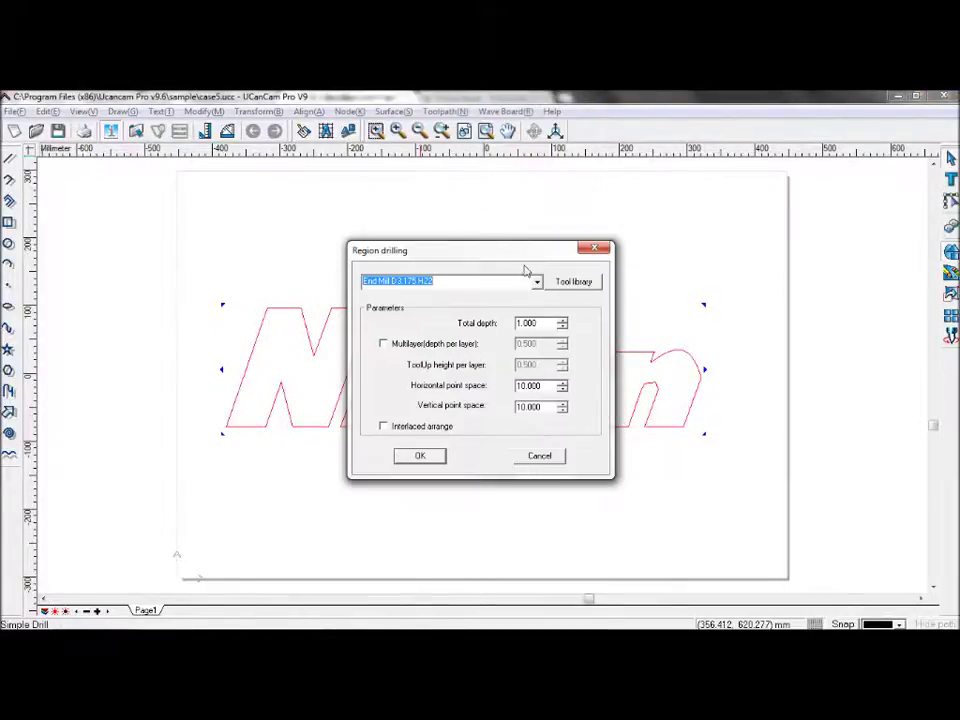
pyautogui.click(590, 285)
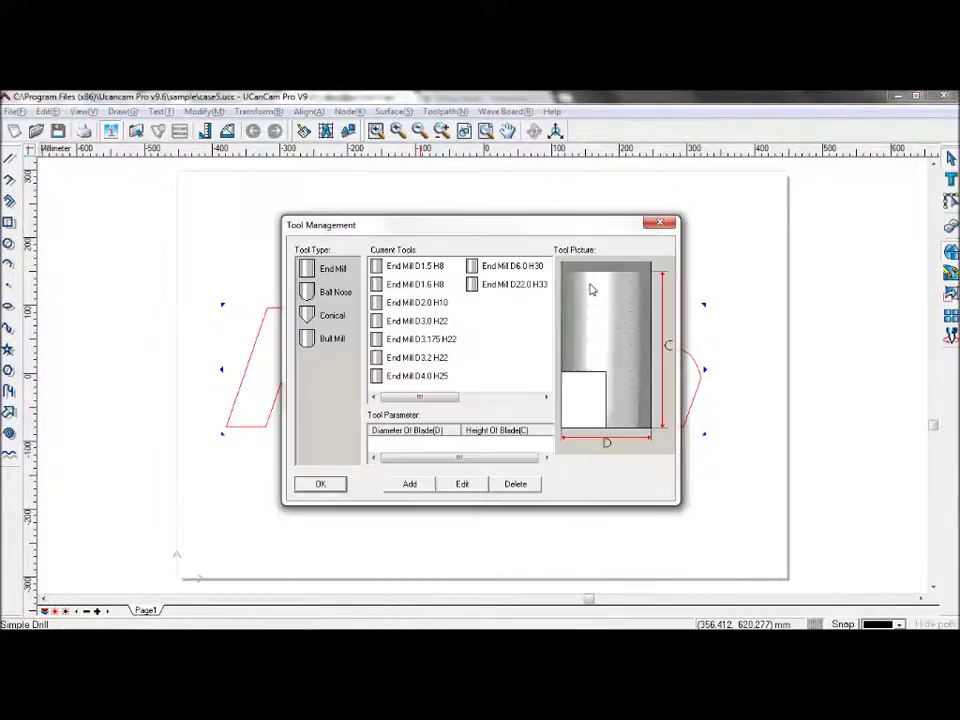
pyautogui.click(536, 266)
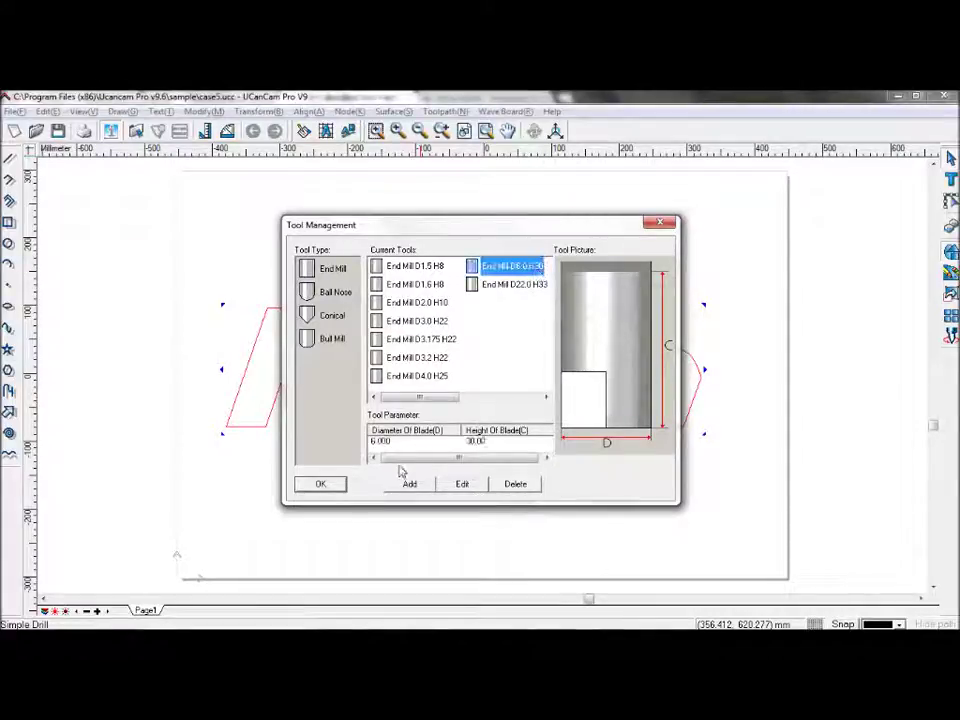
pyautogui.click(319, 485)
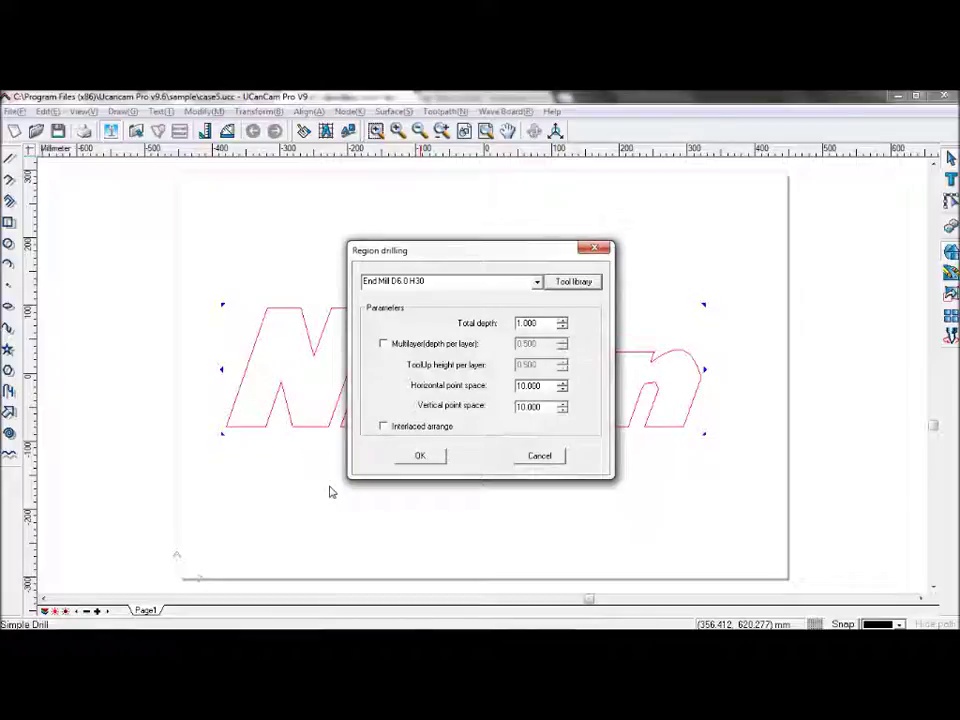
# Generate region drilling with total depth 10, 12 horizontal and vertical spacing, interlaced arrangement
pyautogui.click(552, 325)
pyautogui.moveTo(552, 325); pyautogui.dragTo(462, 335)
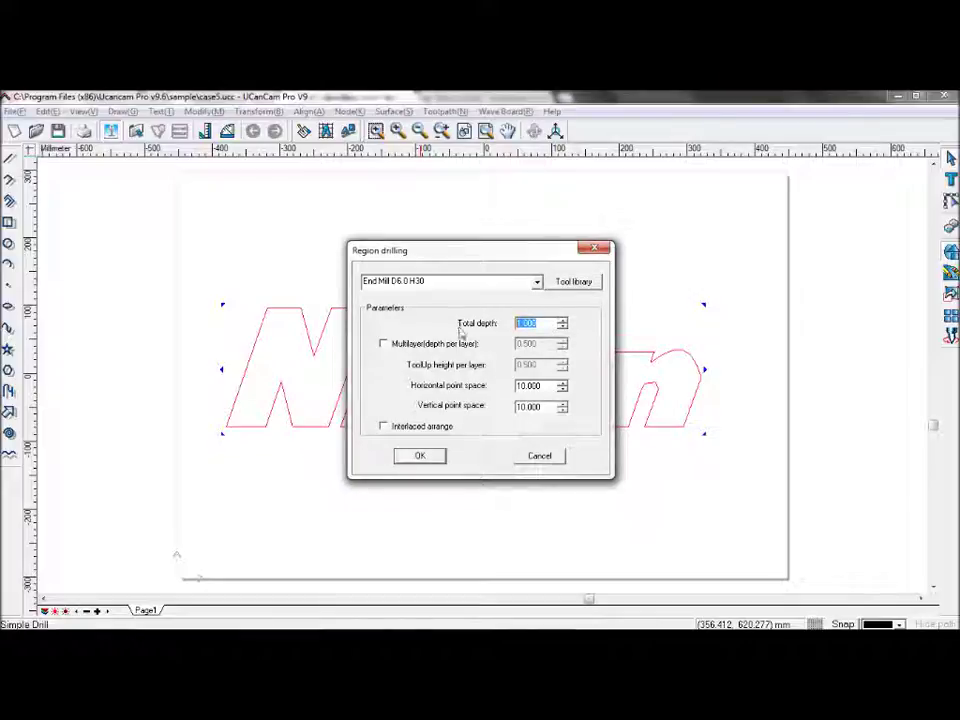
pyautogui.write('10')
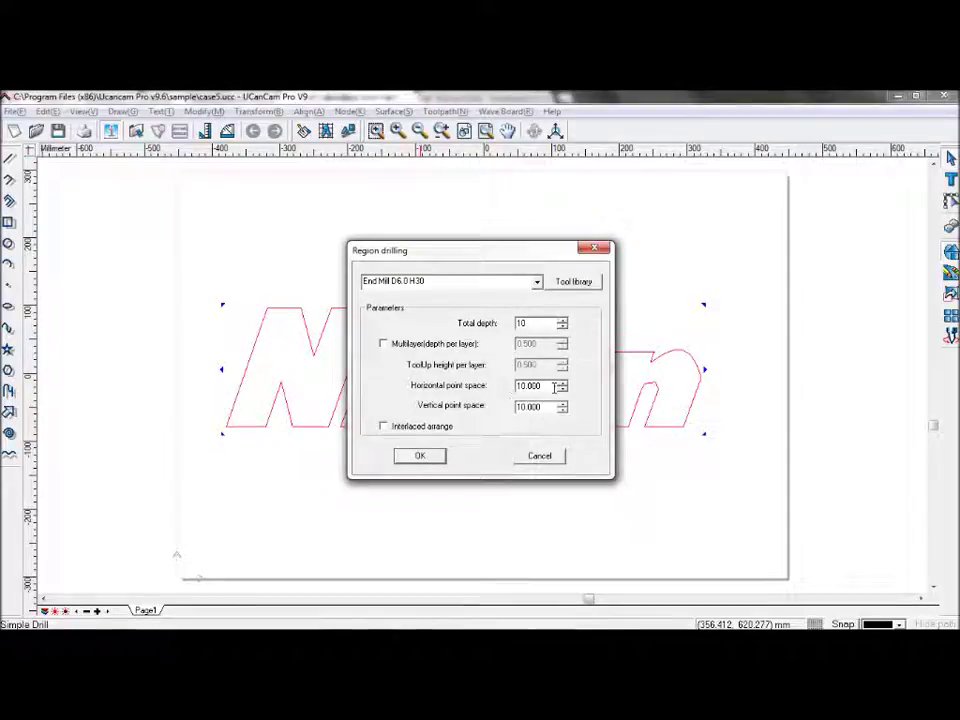
pyautogui.click(563, 390)
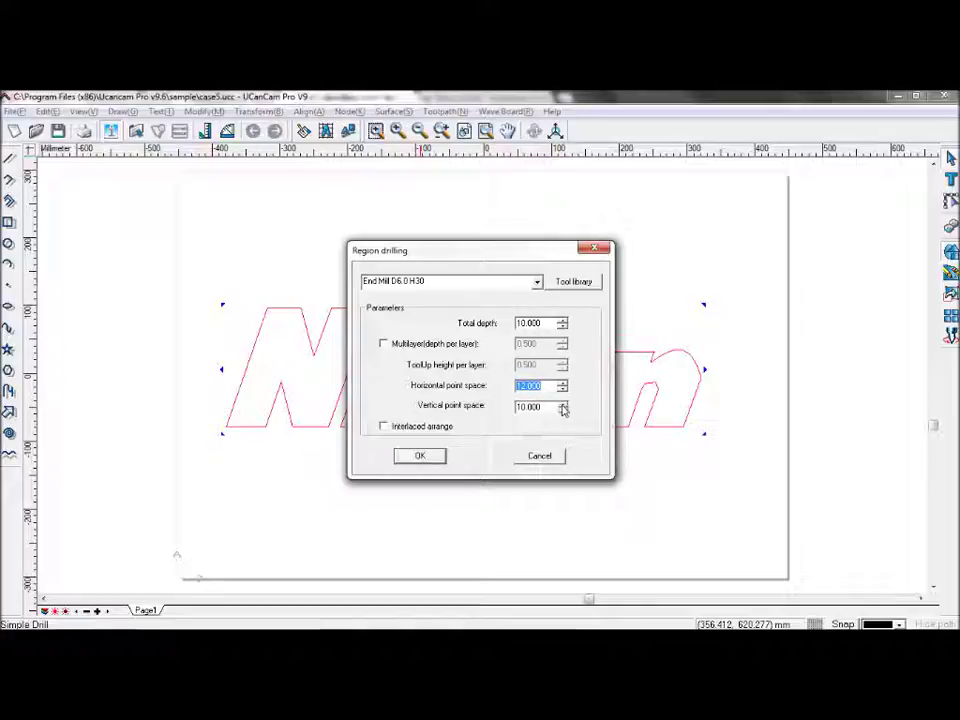
pyautogui.click(562, 405)
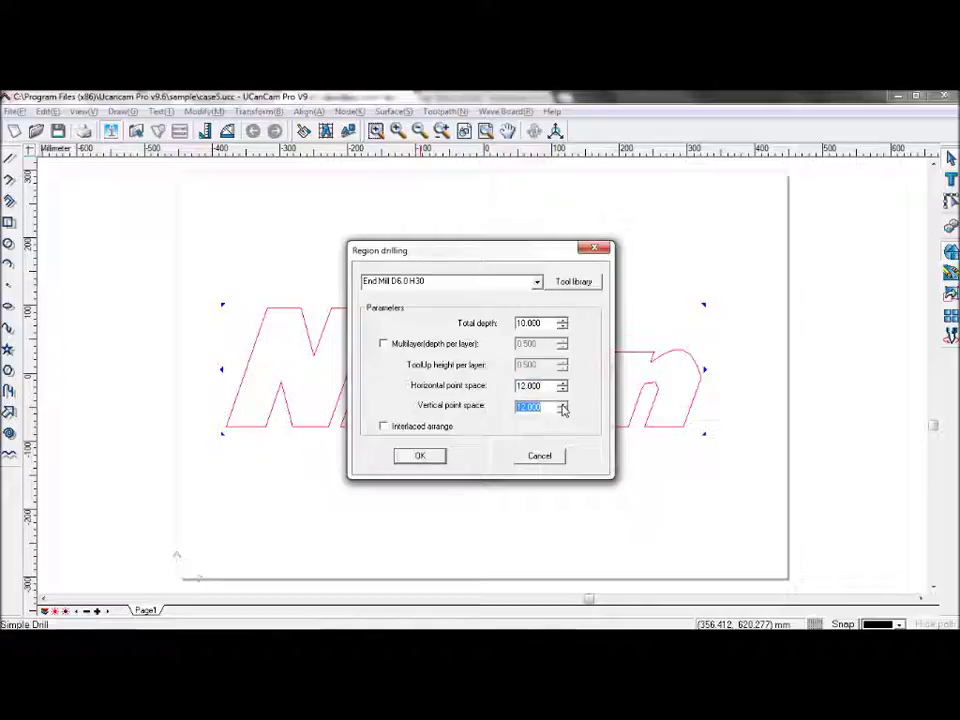
pyautogui.click(440, 429)
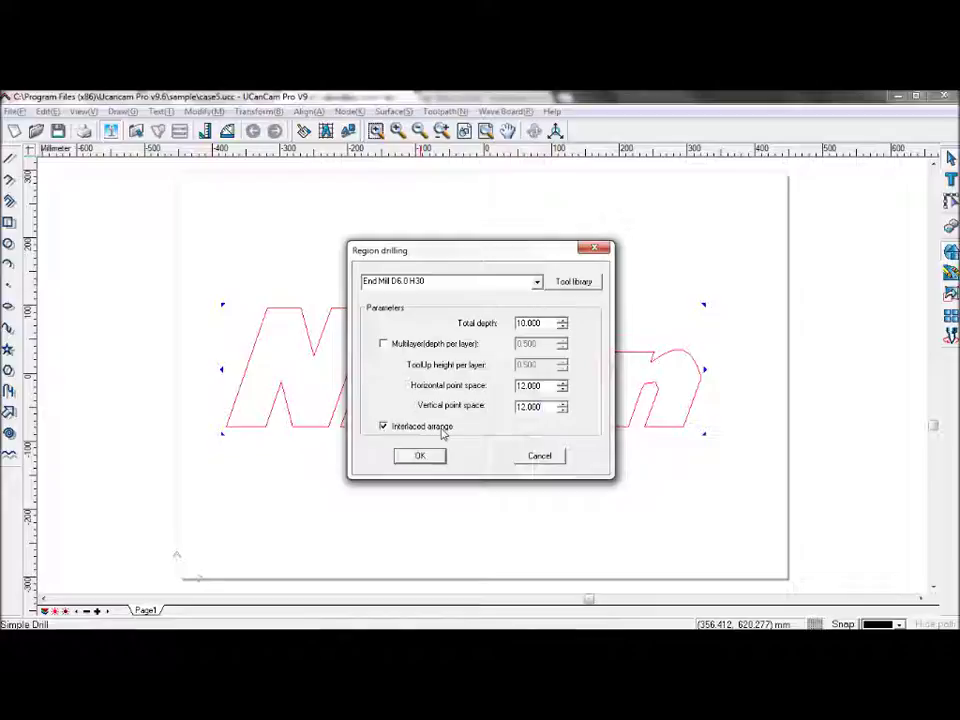
pyautogui.click(437, 458)
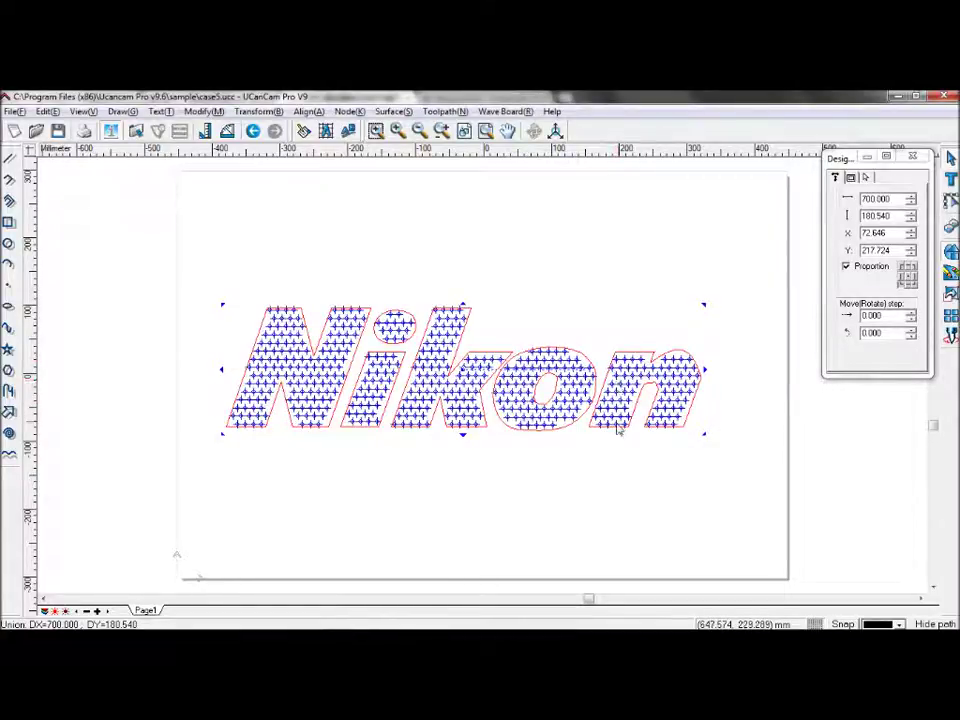
# Delete the interlaced drilling toolpath and reselect the Nikon outline
pyautogui.click(683, 387)
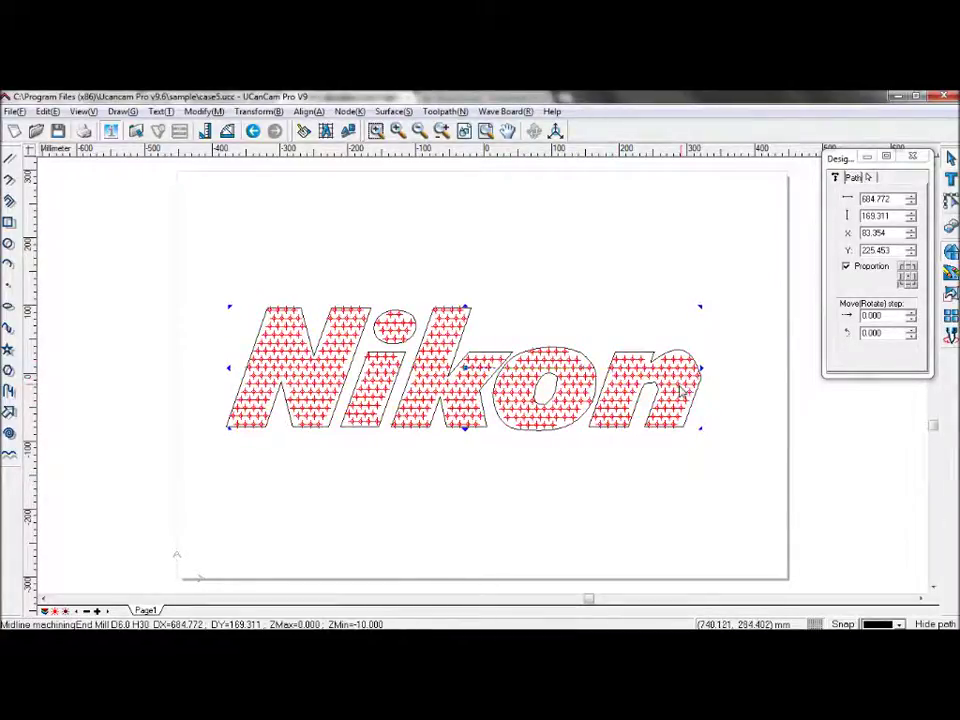
pyautogui.press('Delete')
pyautogui.hotkey('ctrl', 'a')
# Regenerate Region Drilling with Interlaced arrange turned off, giving an aligned grid
pyautogui.click(445, 111)
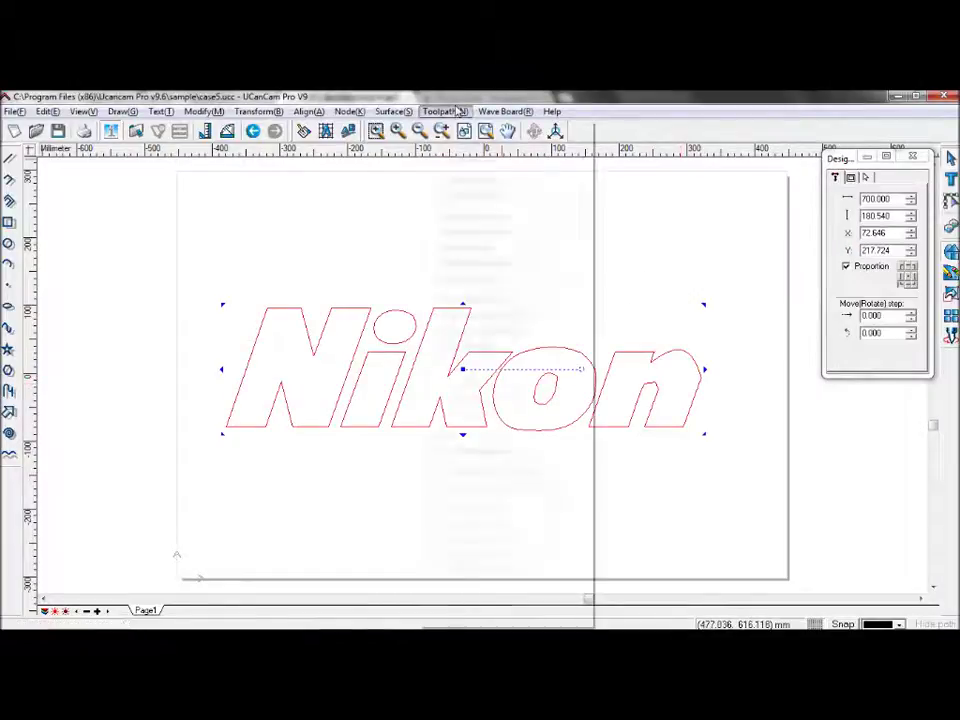
pyautogui.click(490, 196)
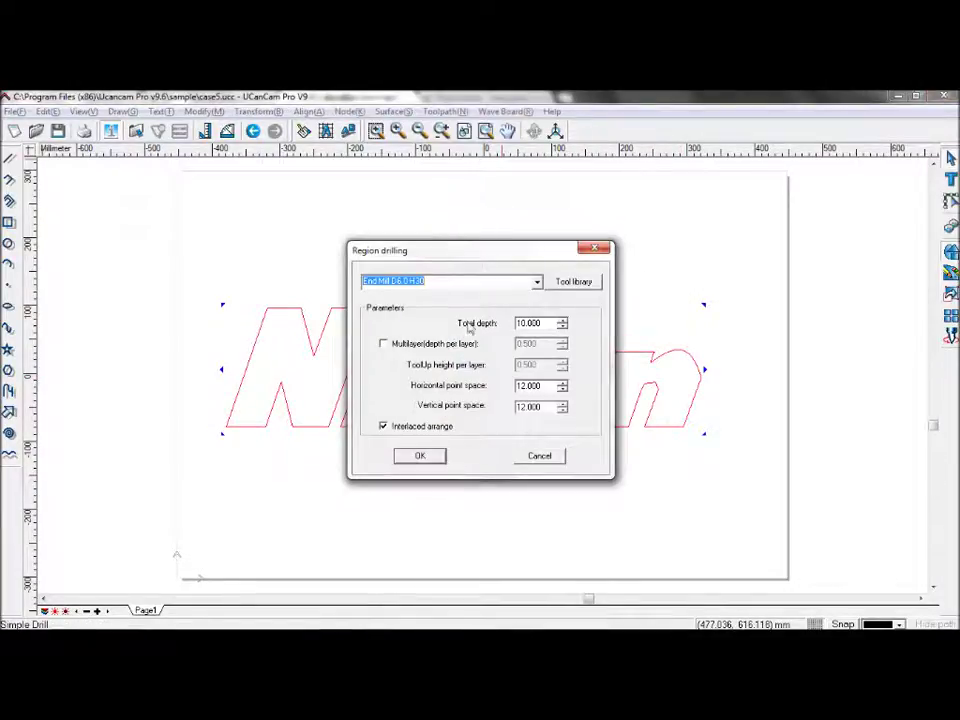
pyautogui.click(424, 429)
pyautogui.click(420, 455)
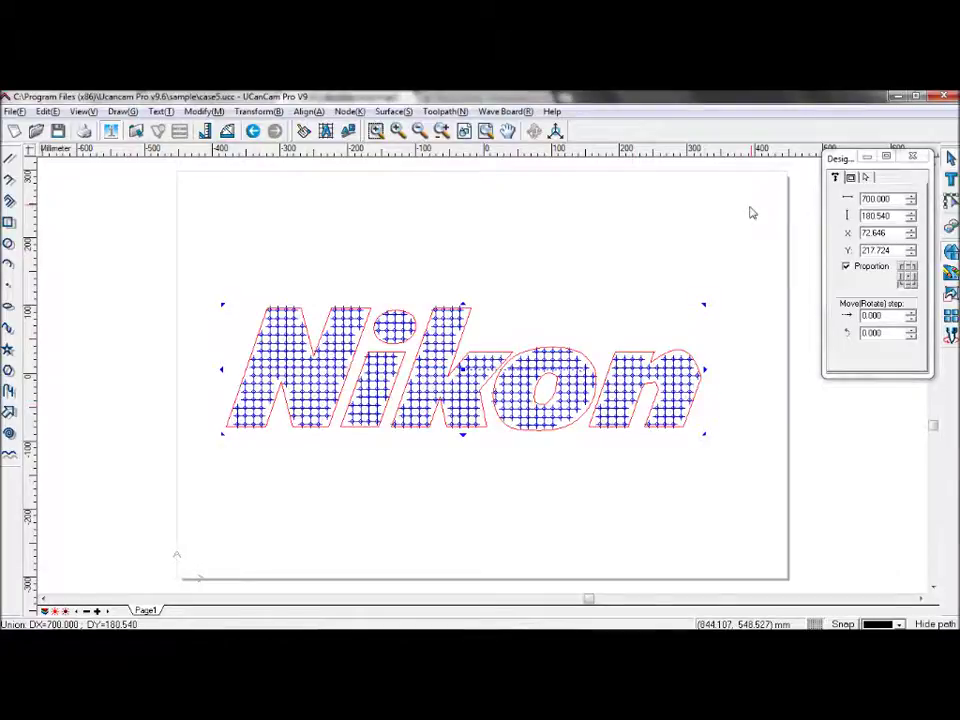
pyautogui.click(574, 248)
pyautogui.click(335, 262)
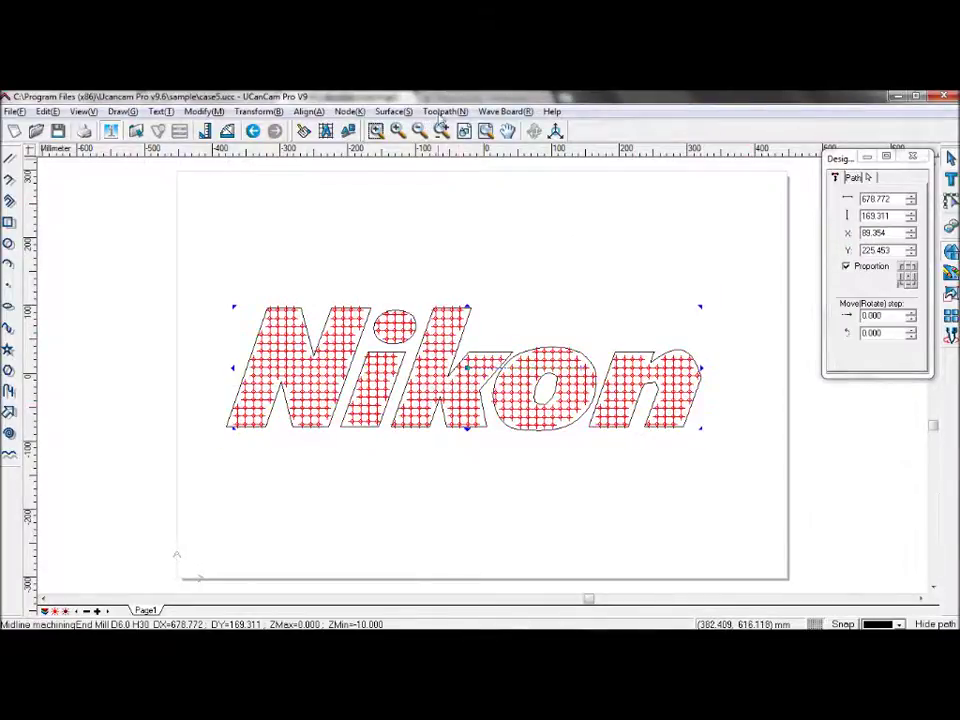
pyautogui.click(442, 112)
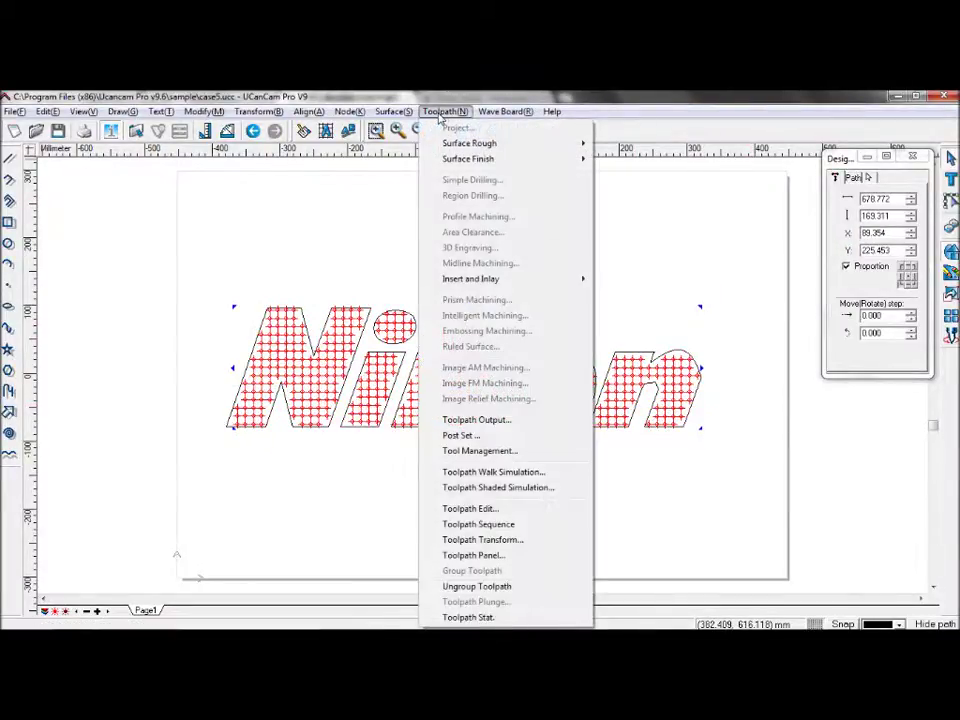
pyautogui.click(507, 490)
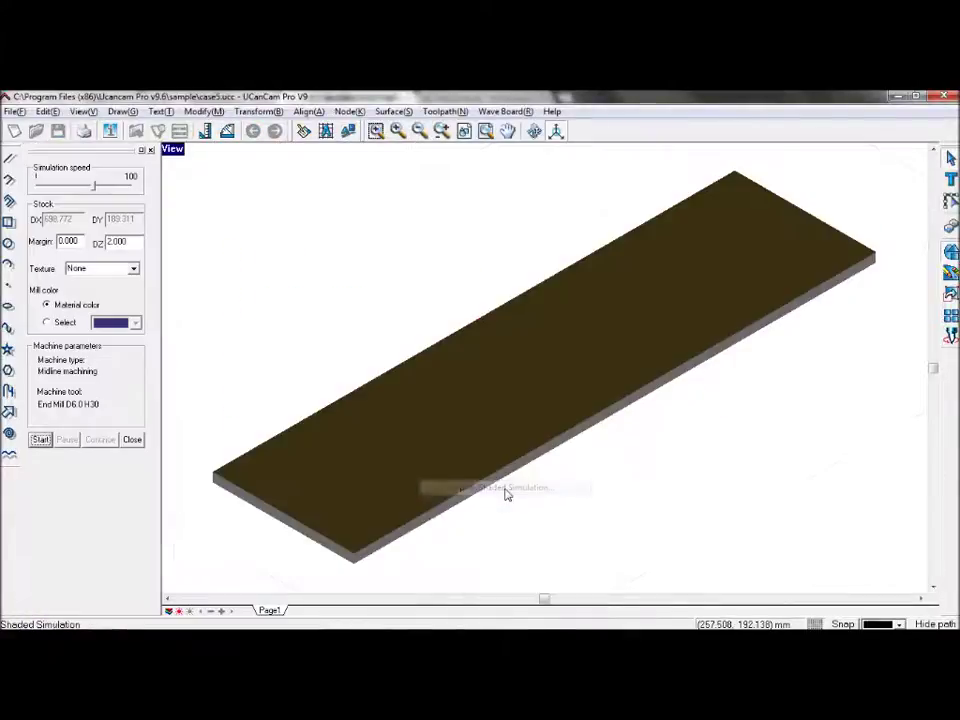
pyautogui.click(39, 440)
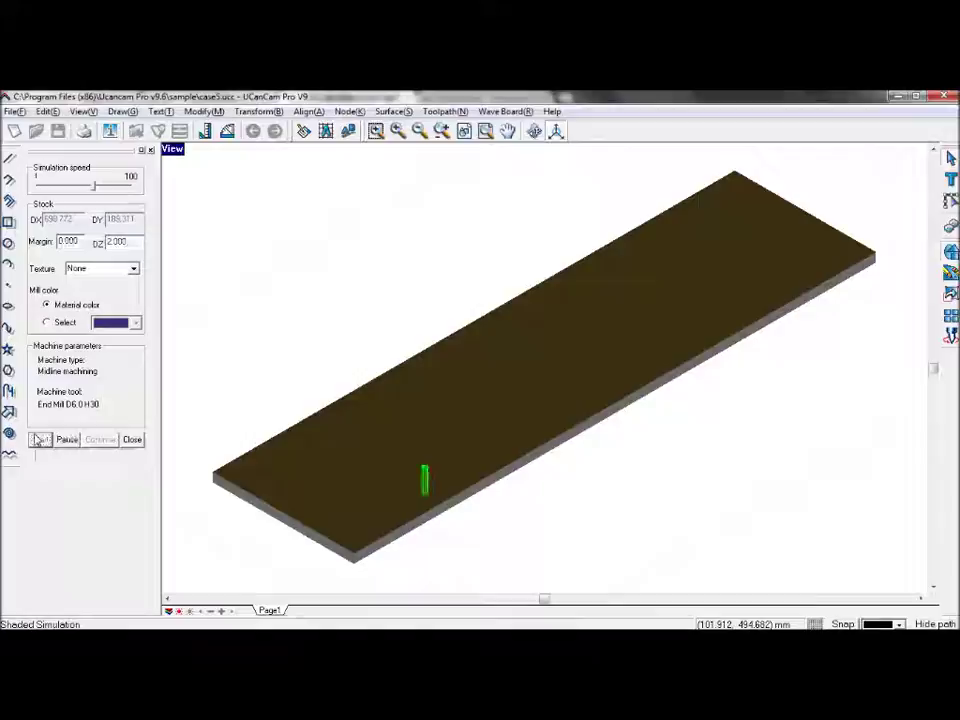
pyautogui.moveTo(93, 186); pyautogui.dragTo(131, 186)
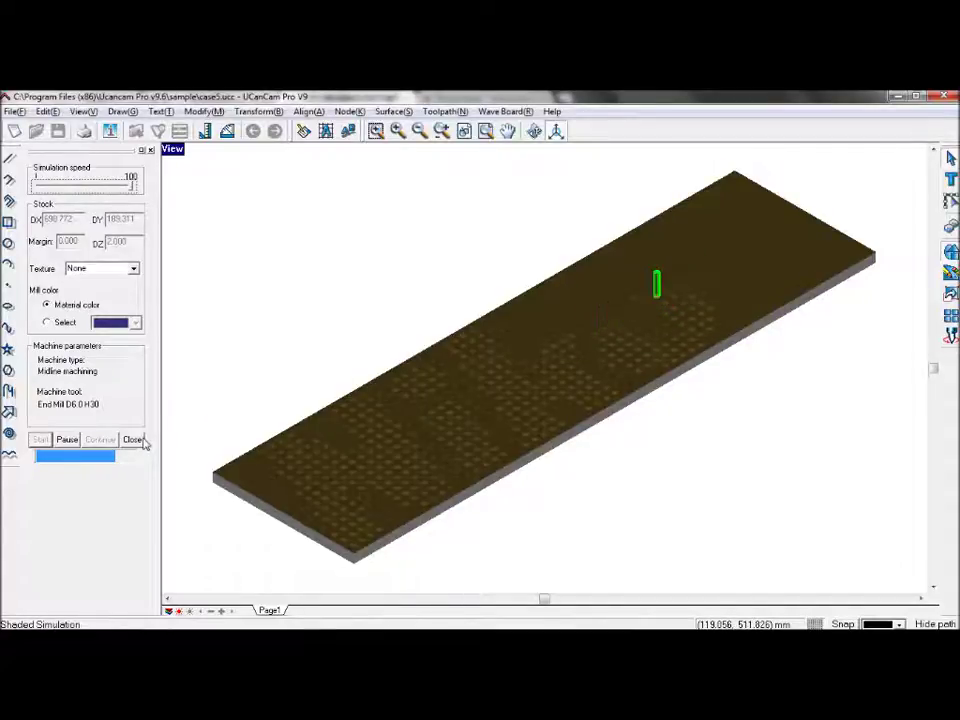
pyautogui.click(134, 439)
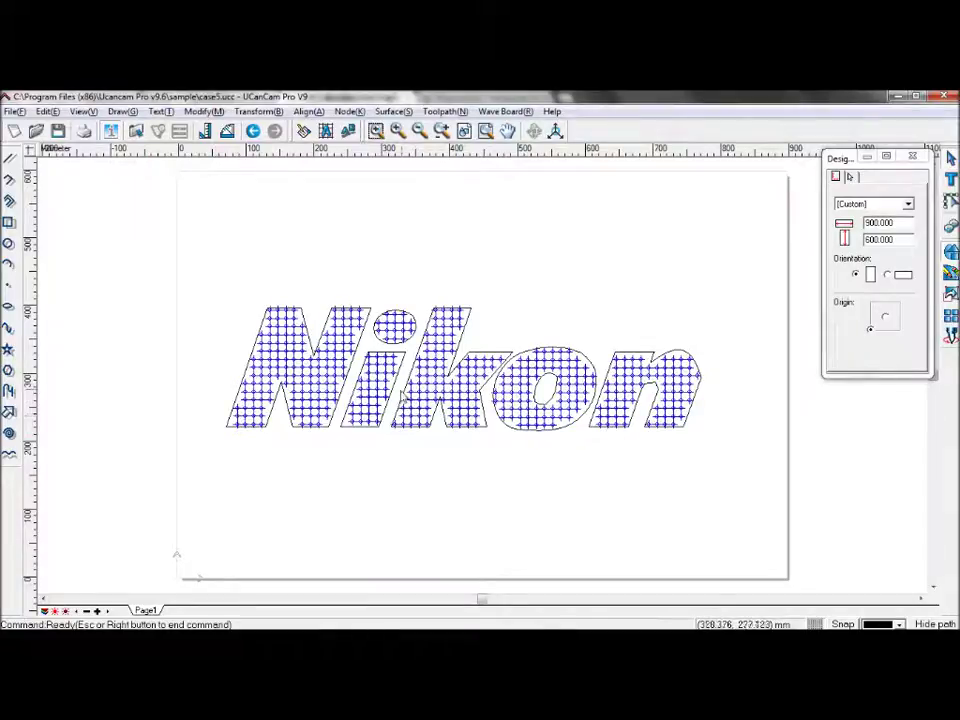
# Reselect the whole Nikon lettering and start a Simple Drilling toolpath
pyautogui.click(449, 390)
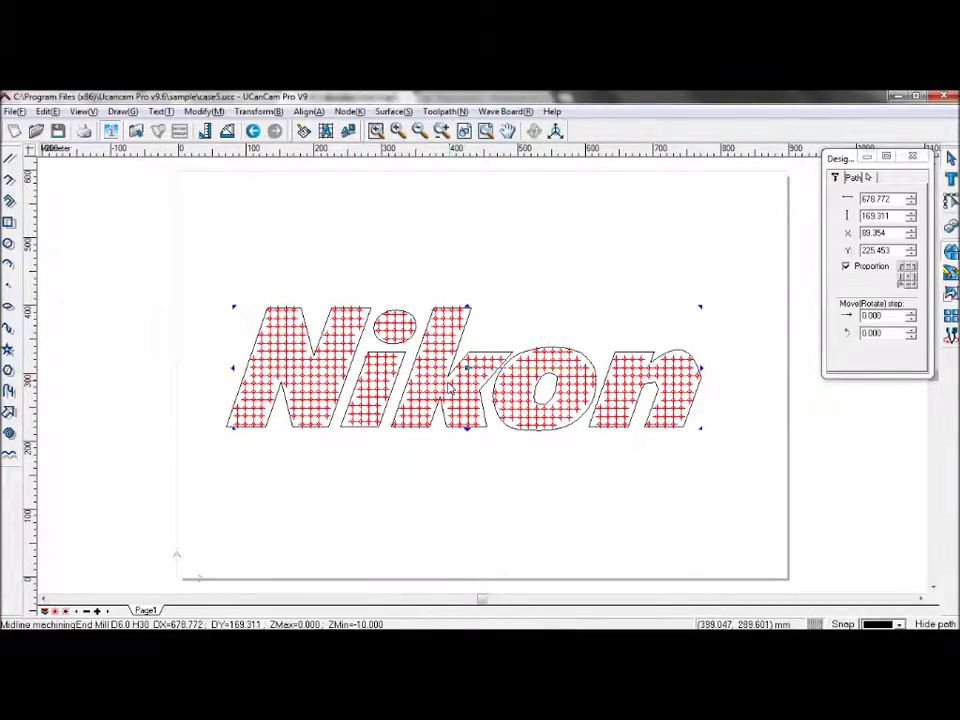
pyautogui.press('Escape')
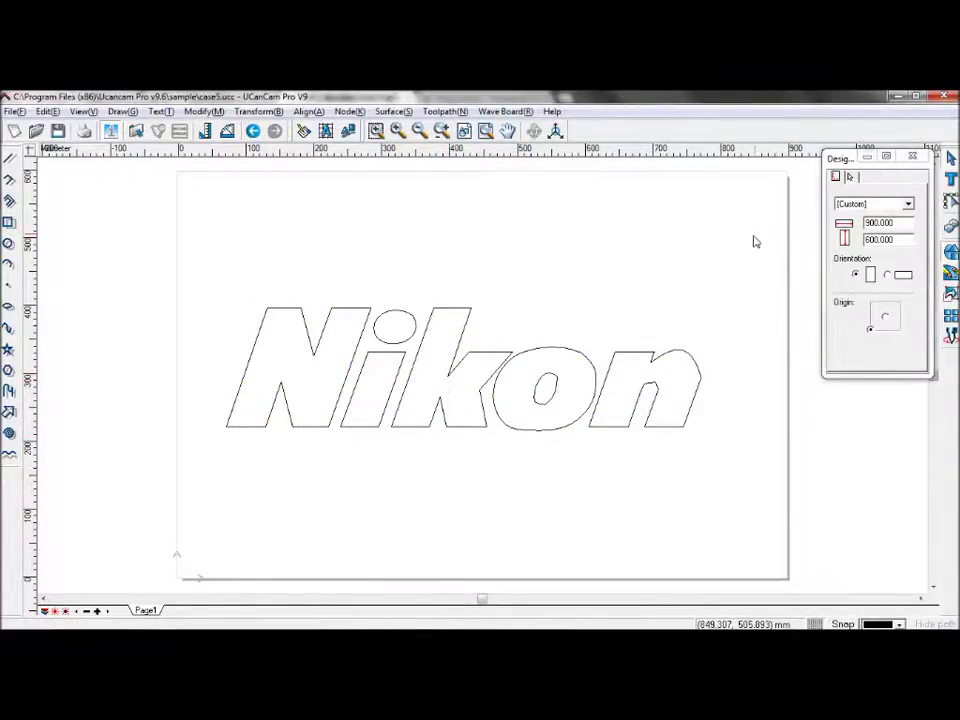
pyautogui.moveTo(754, 242); pyautogui.dragTo(178, 470)
pyautogui.click(393, 111)
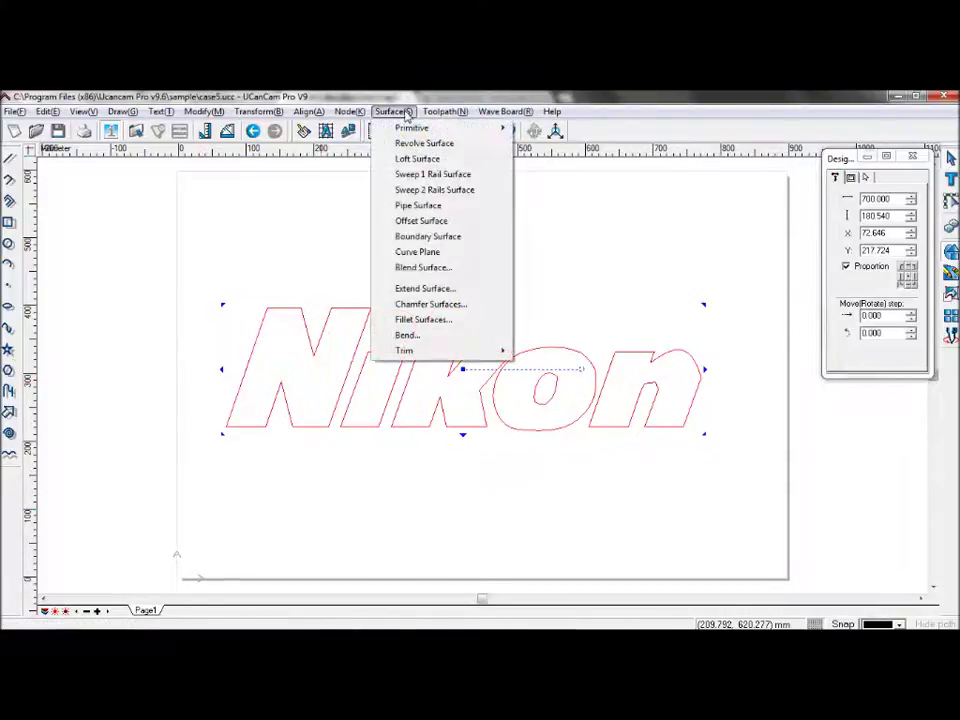
pyautogui.moveTo(444, 111)
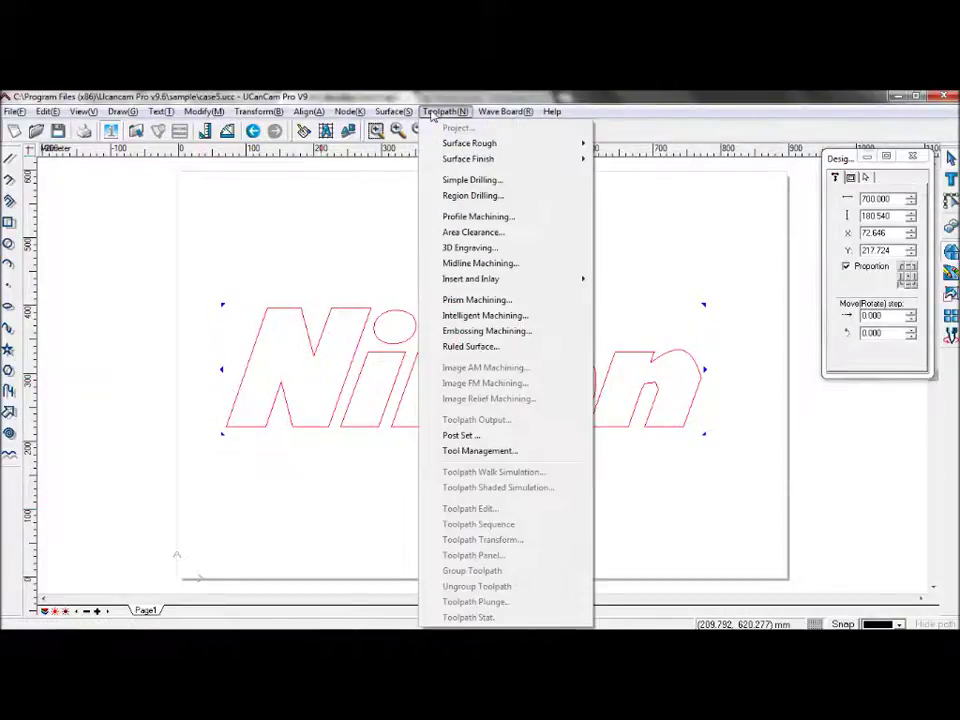
pyautogui.click(492, 180)
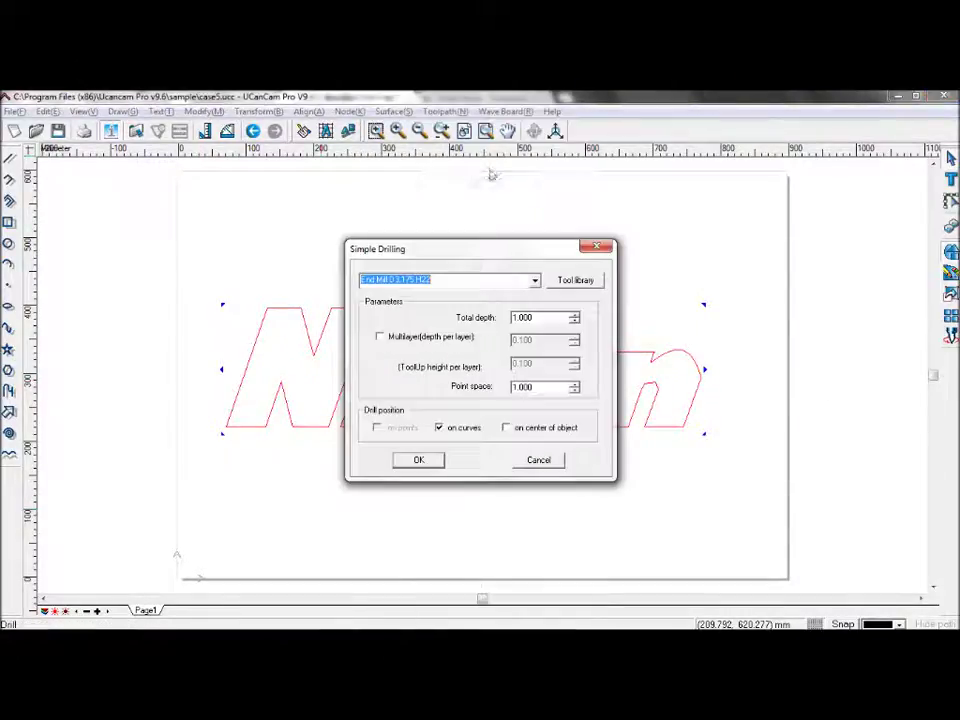
# Choose the End Mill D6.0 H30 cutter from the tool library for simple drilling
pyautogui.click(575, 281)
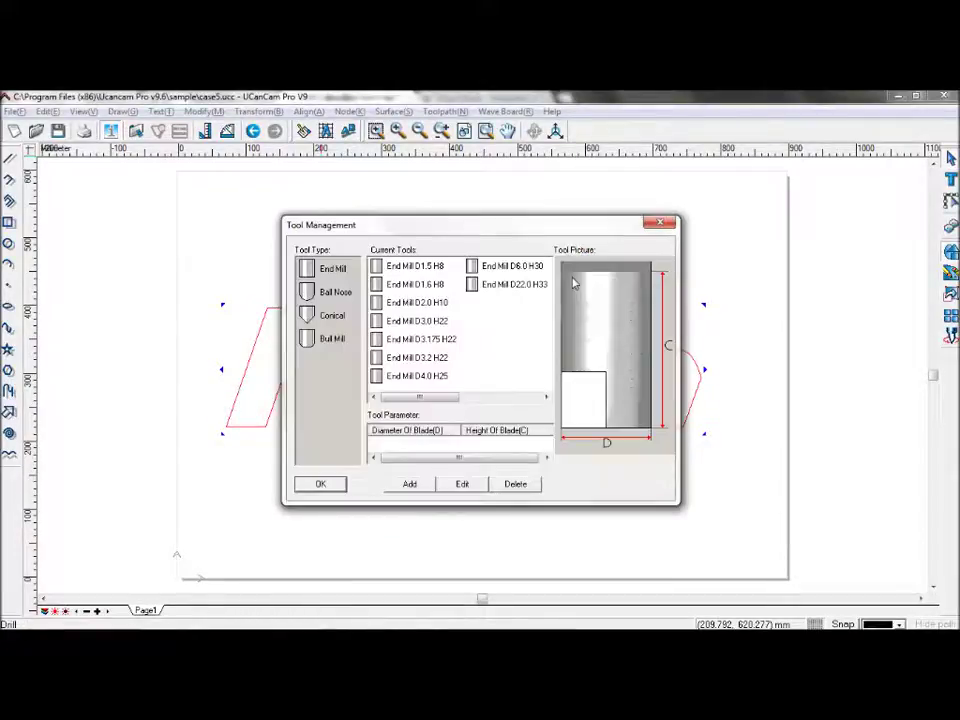
pyautogui.doubleClick(513, 277)
pyautogui.click(443, 426)
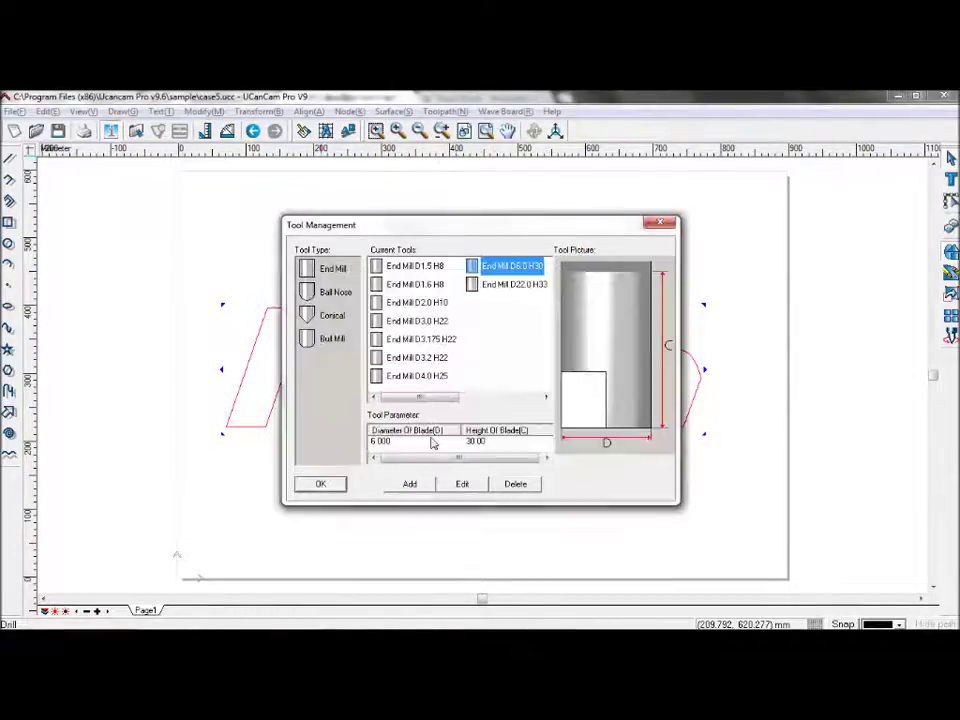
pyautogui.click(320, 483)
# Generate on-curve drill points with total depth 10 and point spacing 12
pyautogui.press('Tab')
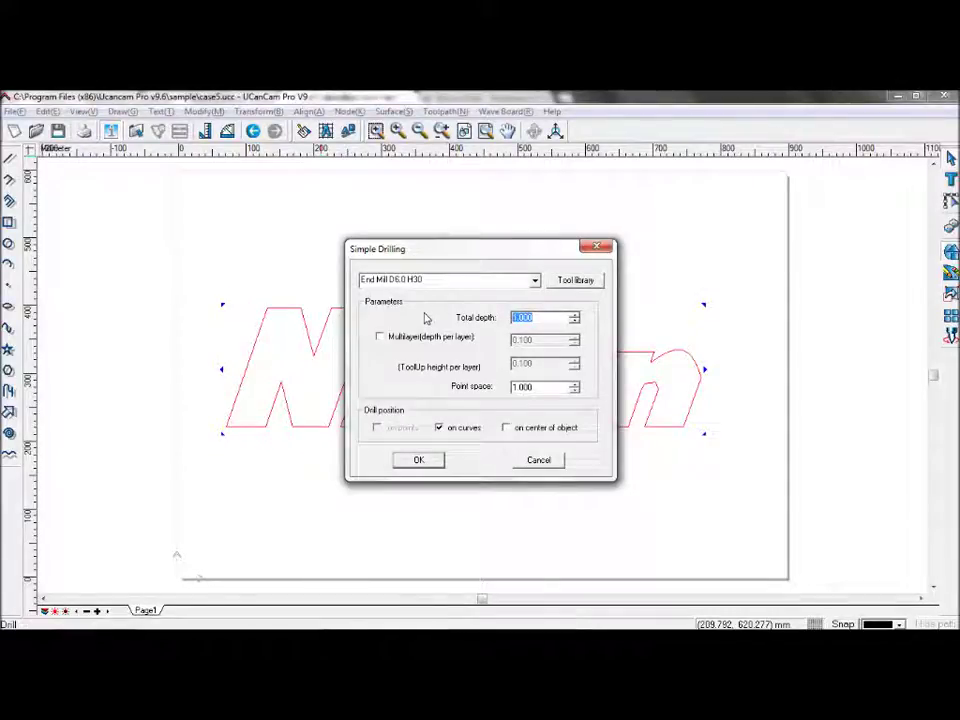
pyautogui.write('10')
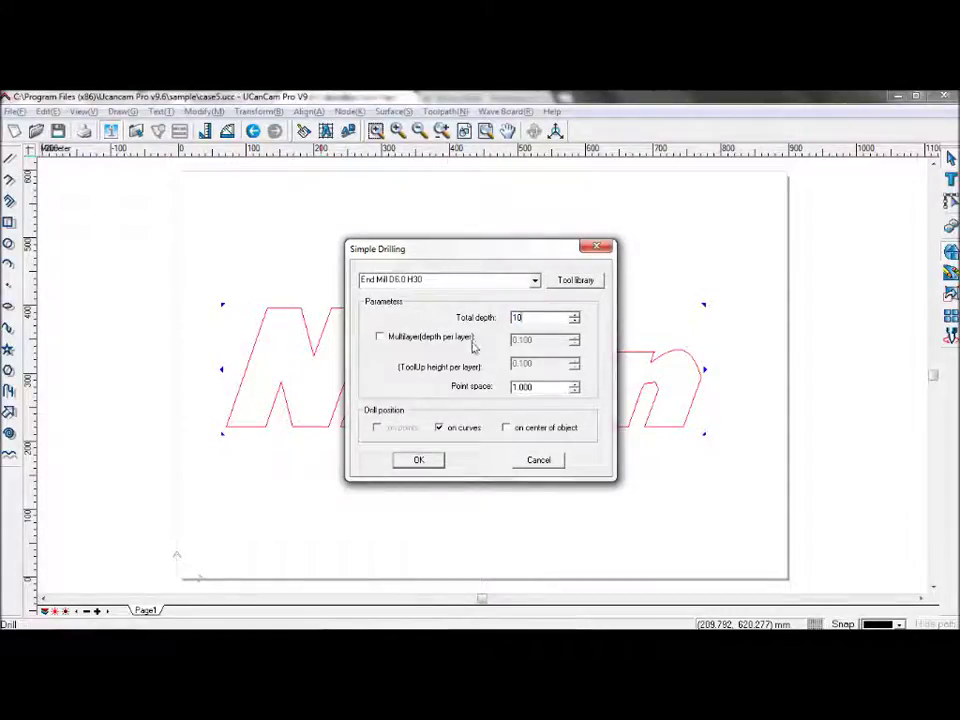
pyautogui.doubleClick(555, 388)
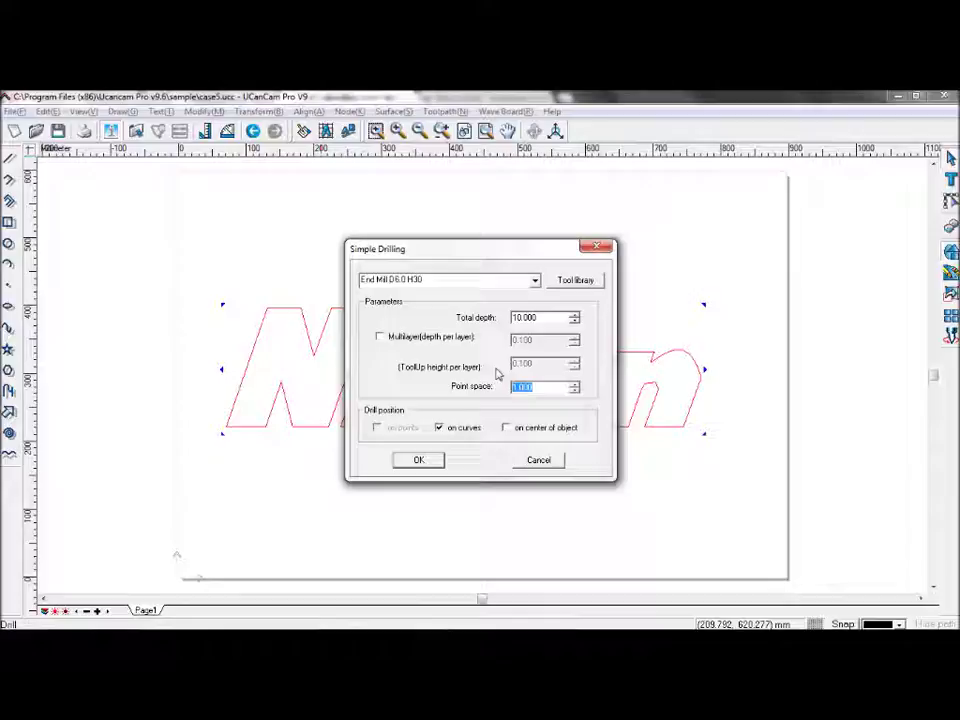
pyautogui.write('12')
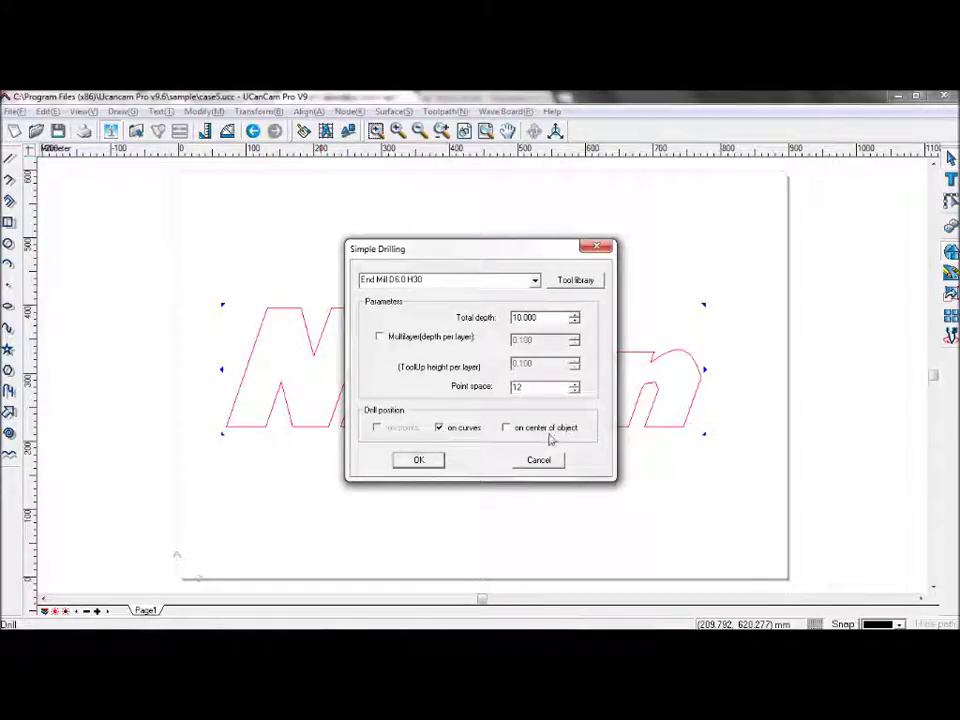
pyautogui.press('Tab')
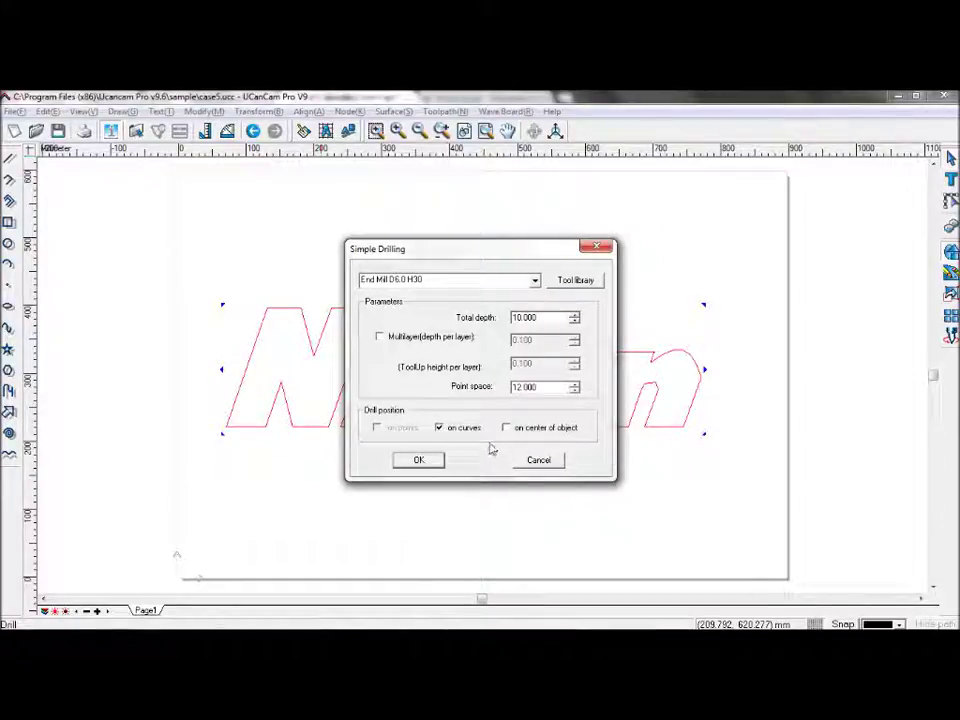
pyautogui.click(419, 460)
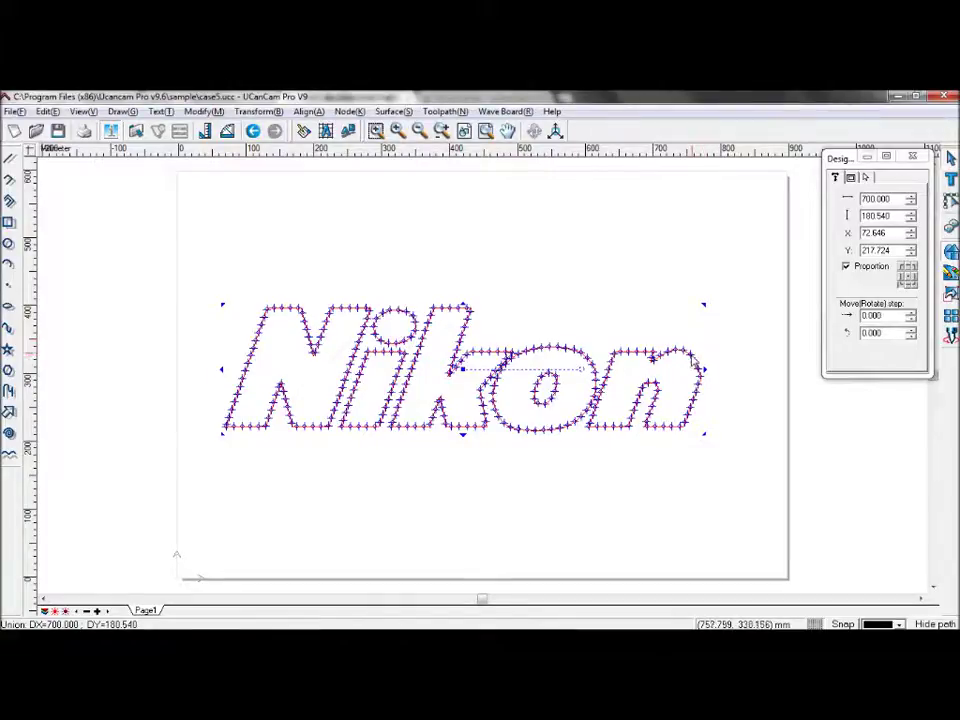
pyautogui.moveTo(724, 311); pyautogui.dragTo(306, 538)
pyautogui.moveTo(705, 261); pyautogui.dragTo(197, 504)
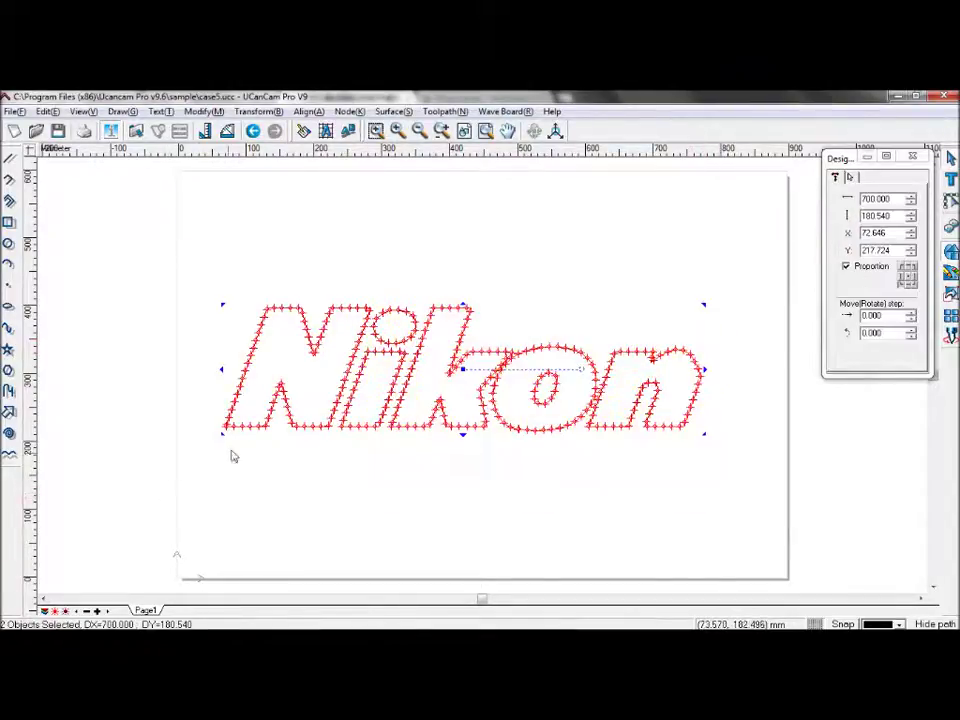
pyautogui.click(445, 111)
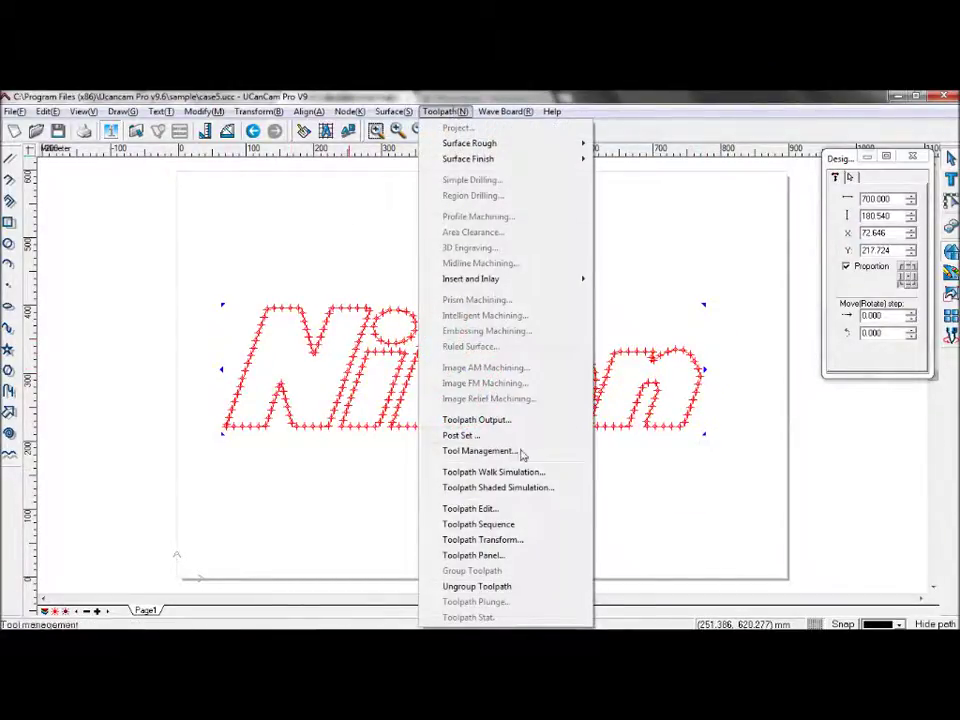
pyautogui.click(498, 487)
pyautogui.click(41, 440)
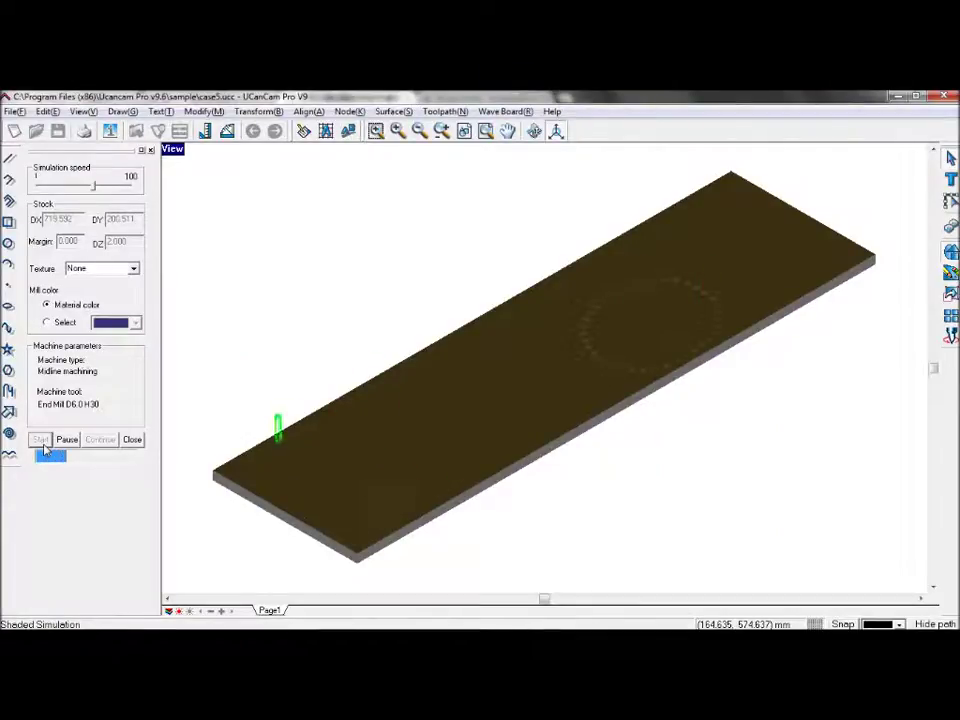
pyautogui.moveTo(93, 186); pyautogui.dragTo(131, 186)
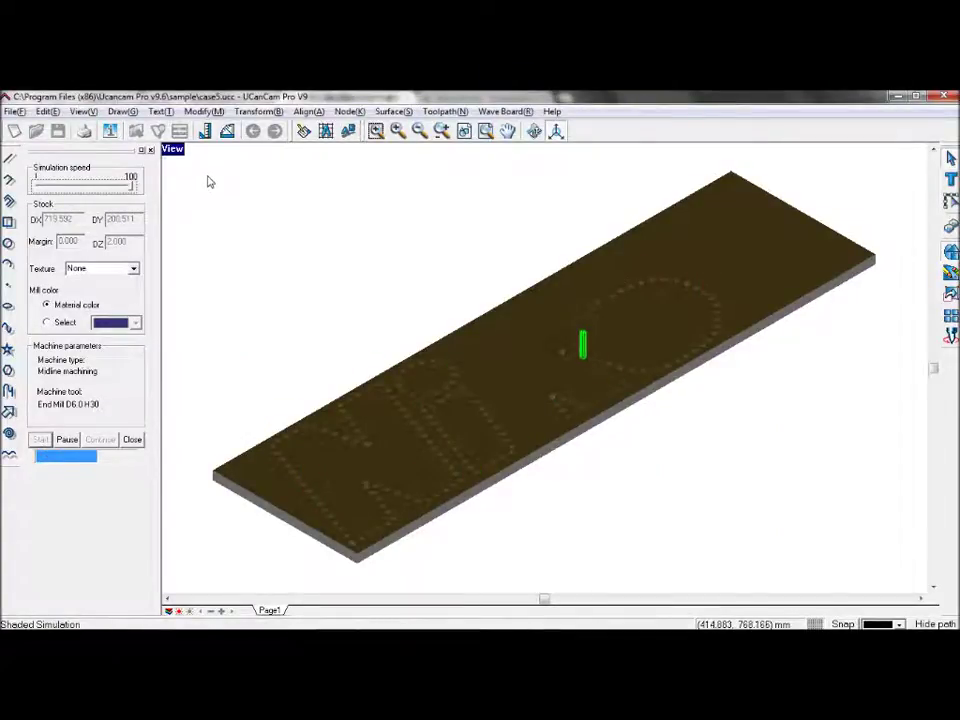
pyautogui.click(132, 439)
pyautogui.click(655, 366)
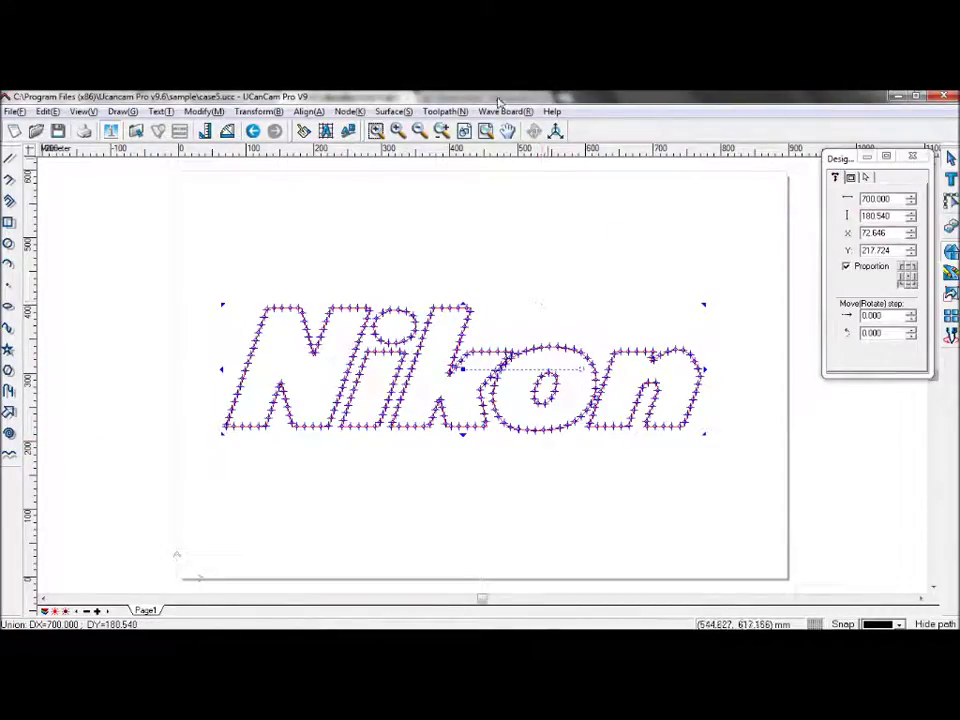
pyautogui.click(444, 111)
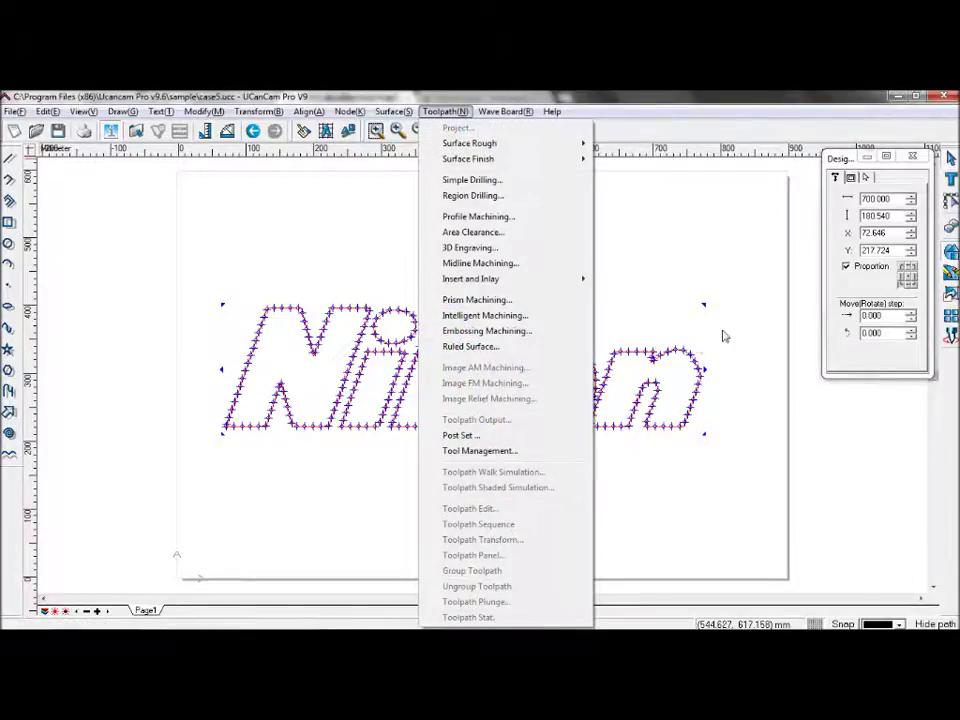
pyautogui.click(763, 258)
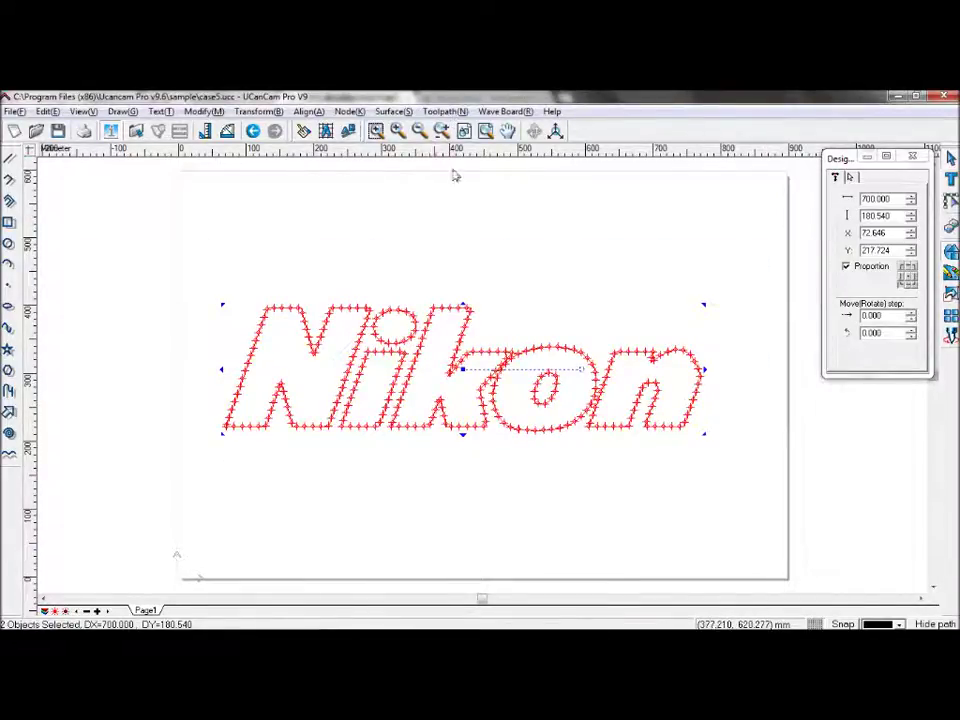
pyautogui.click(444, 111)
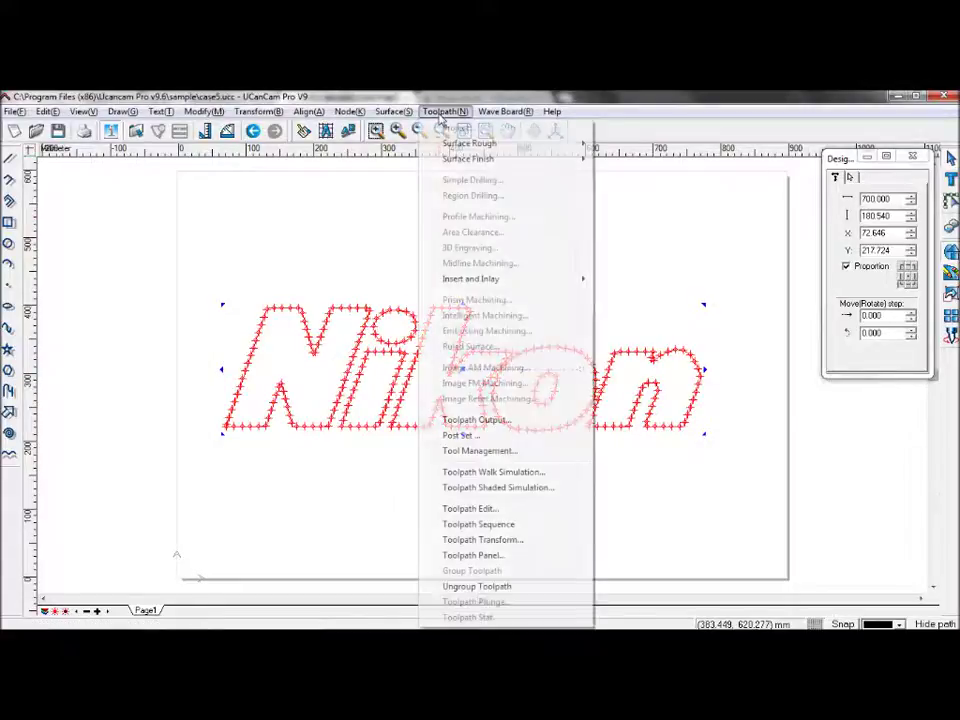
pyautogui.click(476, 420)
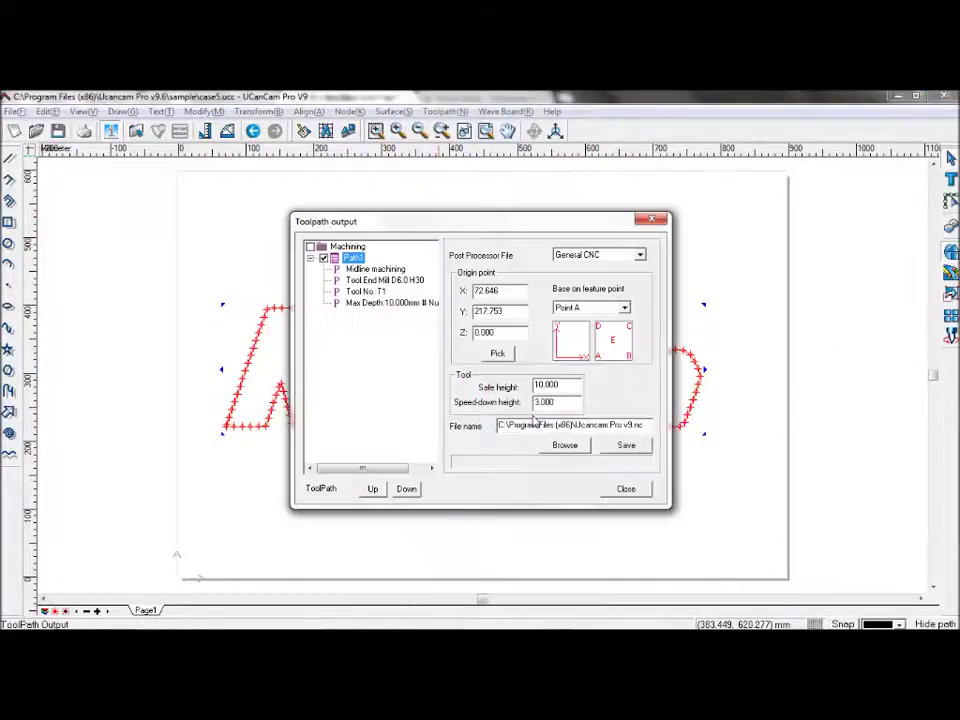
pyautogui.click(608, 491)
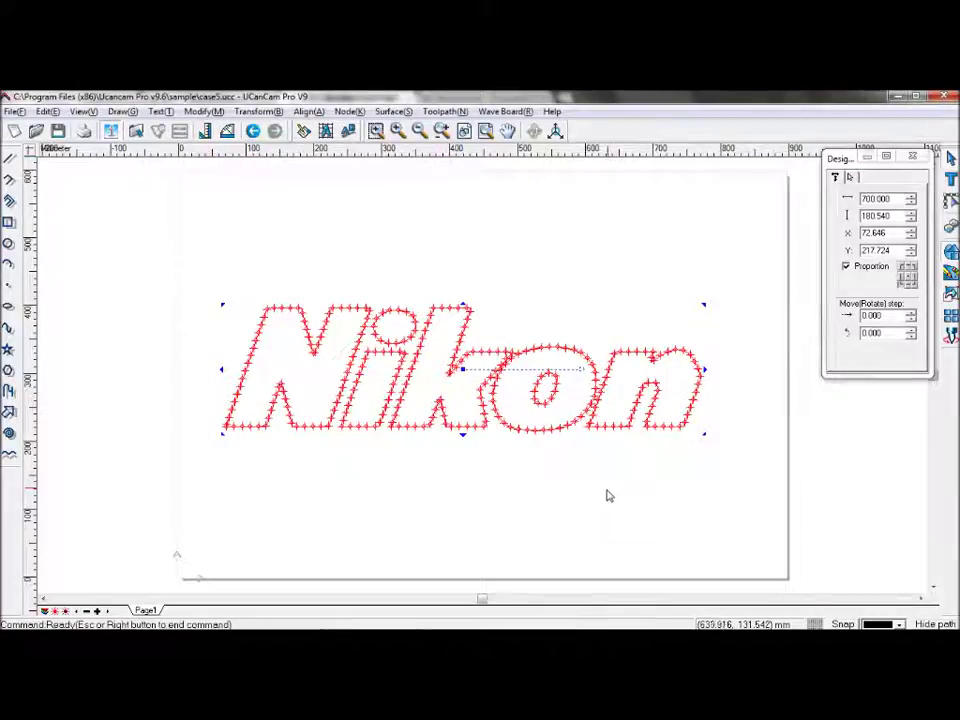